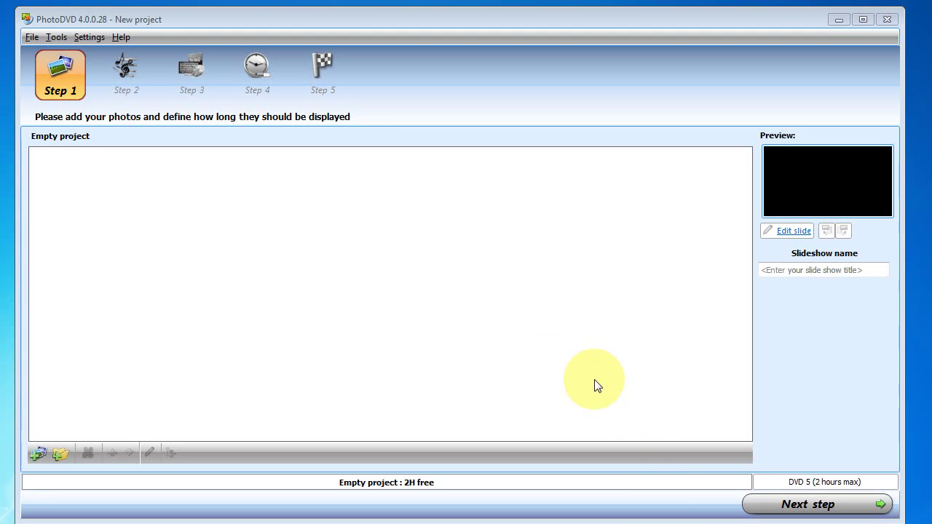
# - Add all 14 Sample Pictures photos to the slideshow's photo list
pyautogui.click(38, 454)
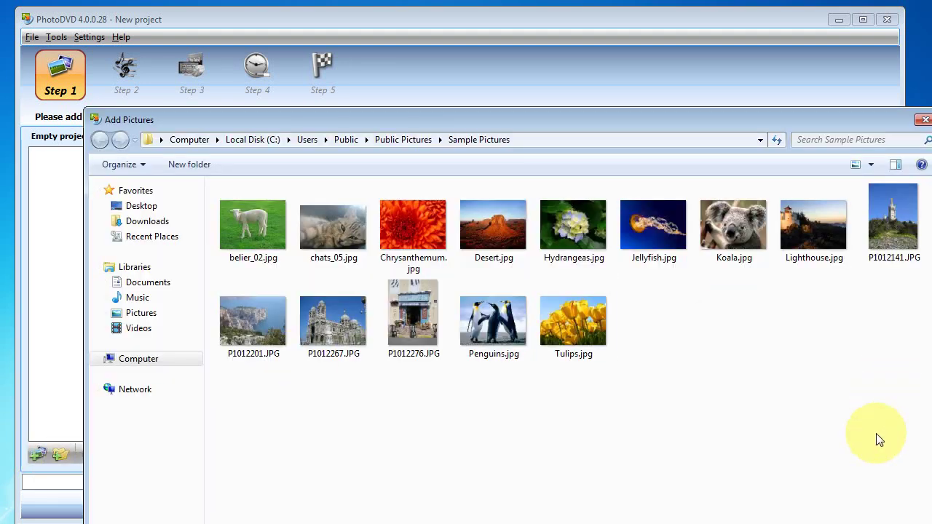
pyautogui.moveTo(877, 437); pyautogui.dragTo(217, 186)
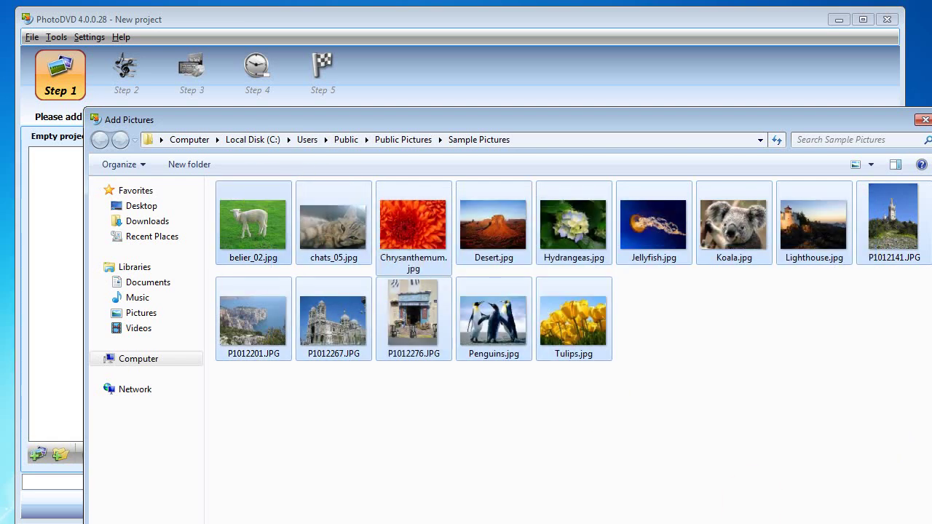
pyautogui.press('Return')
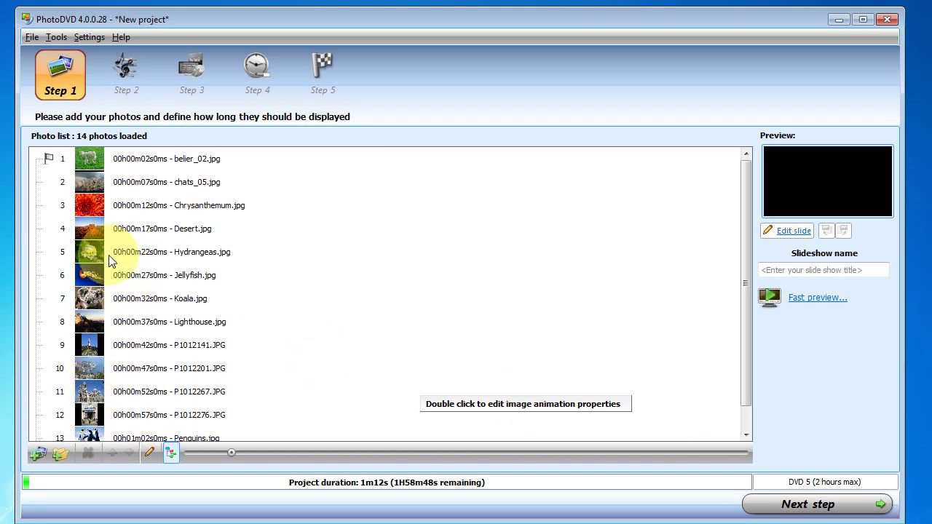
# - Enlarge the list thumbnails and rotate the first photo, belier_02.jpg, by 90 degrees
pyautogui.click(167, 162)
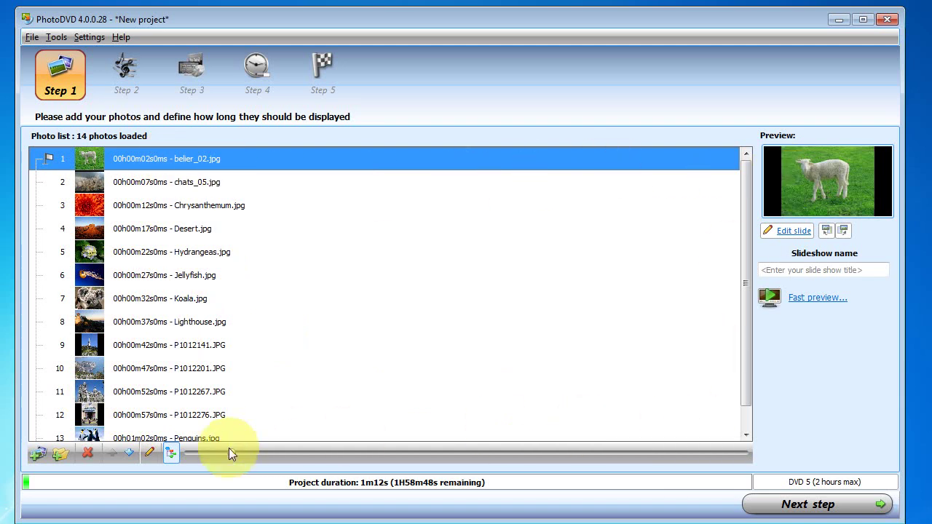
pyautogui.moveTo(233, 453); pyautogui.dragTo(400, 453)
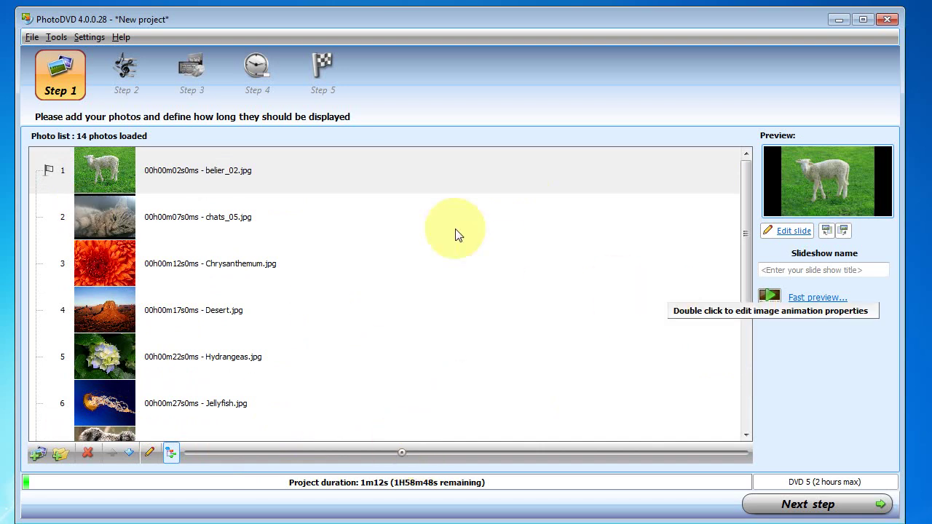
pyautogui.click(826, 231)
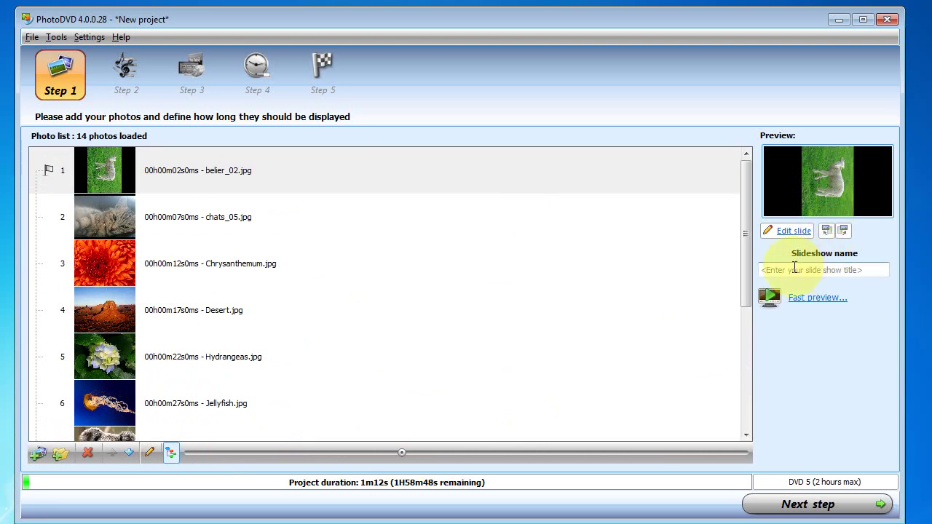
pyautogui.rightClick(187, 167)
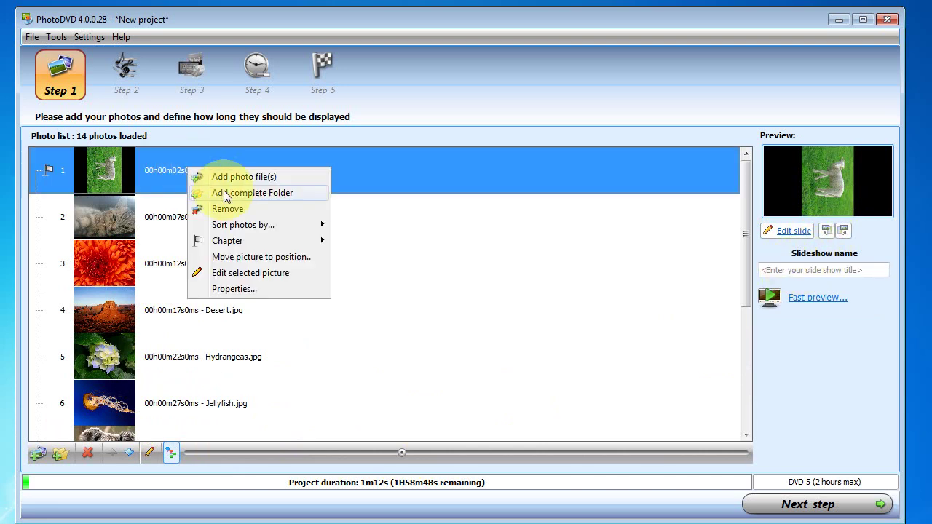
# - Remove the lamb photo and move chats_05.jpg to position 13
pyautogui.click(233, 212)
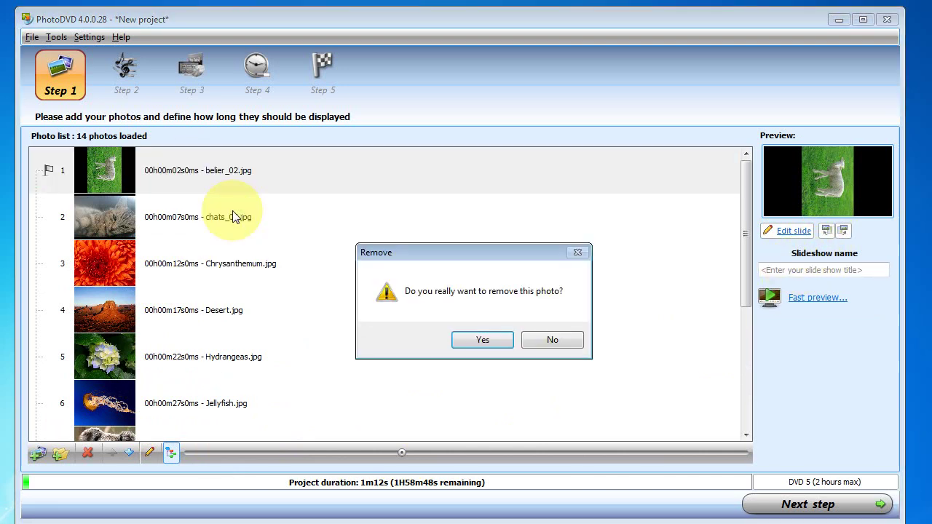
pyautogui.click(481, 341)
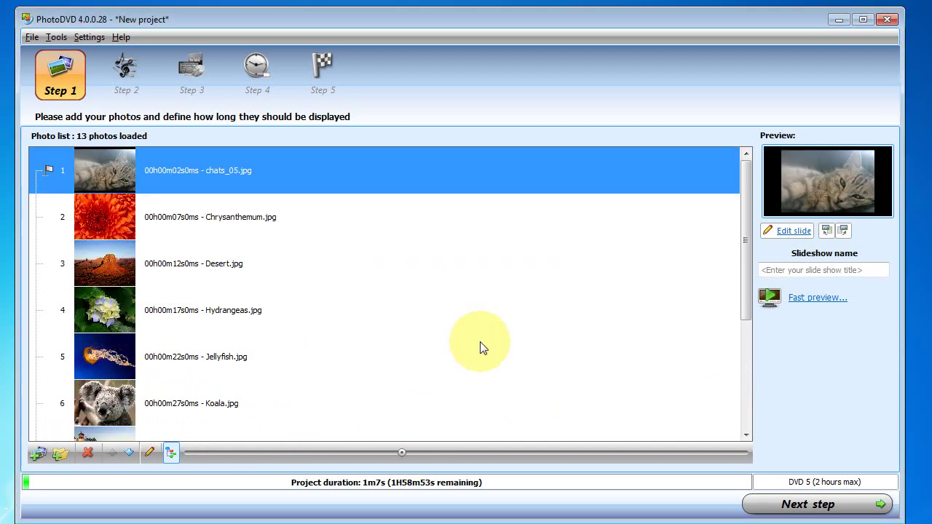
pyautogui.rightClick(184, 169)
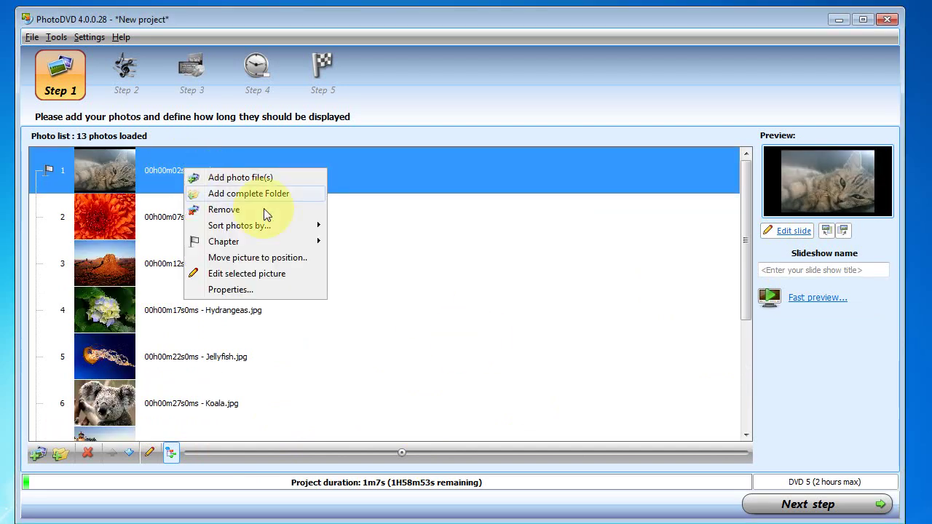
pyautogui.click(289, 260)
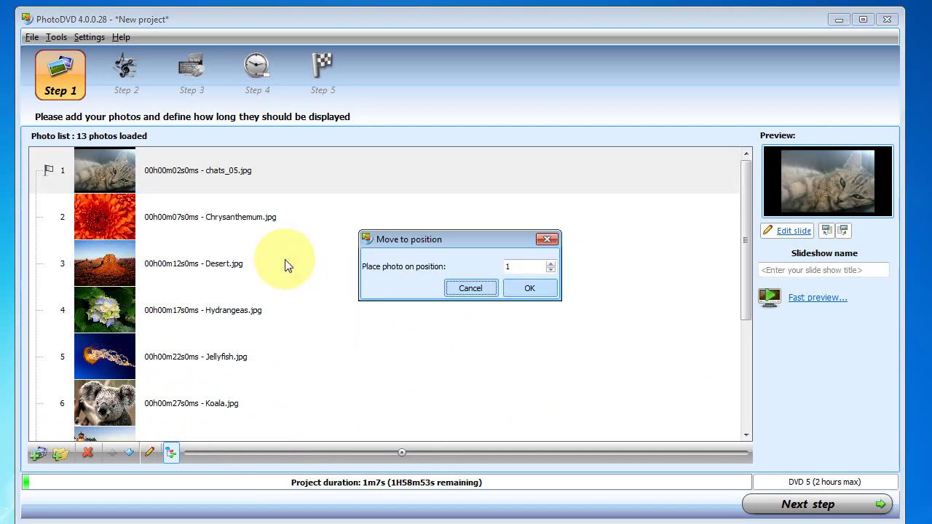
pyautogui.write('3')
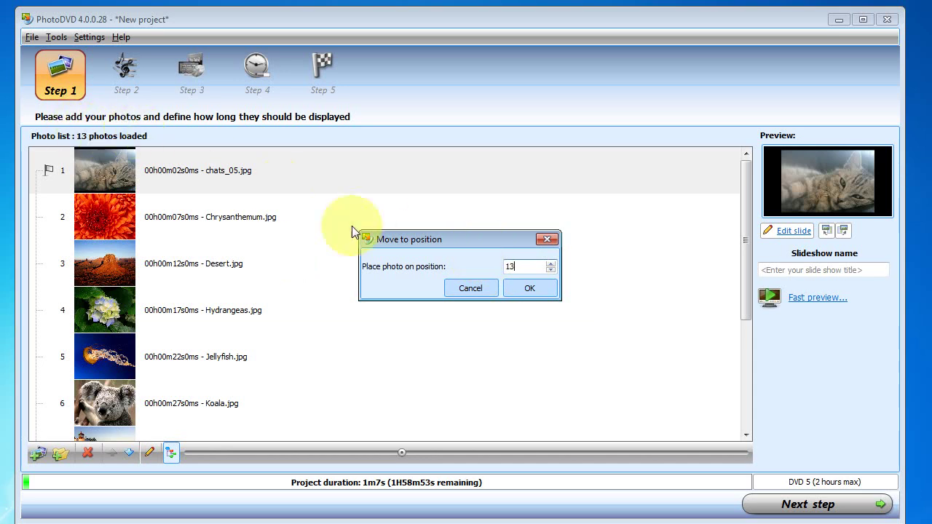
pyautogui.click(535, 294)
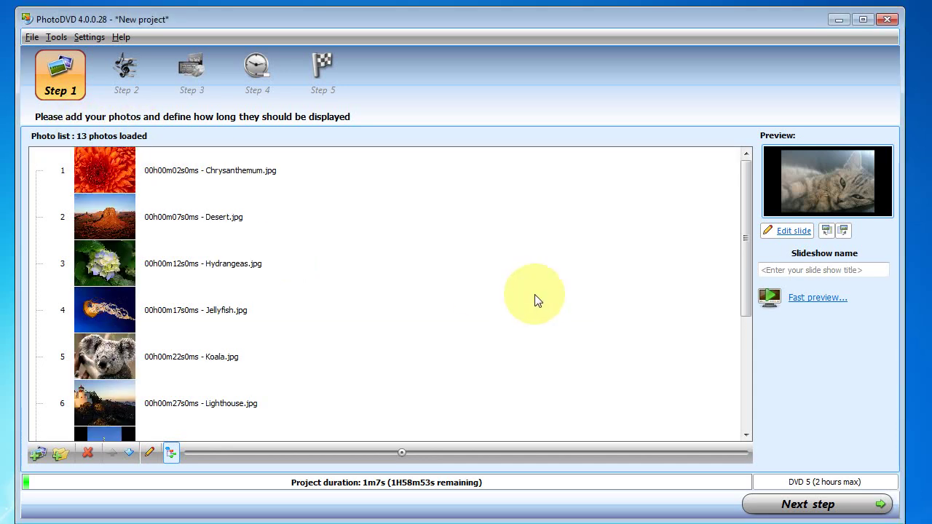
# - Return to the top of the list and open Chrysanthemum.jpg in the slide editor
pyautogui.moveTo(743, 208); pyautogui.dragTo(754, 395)
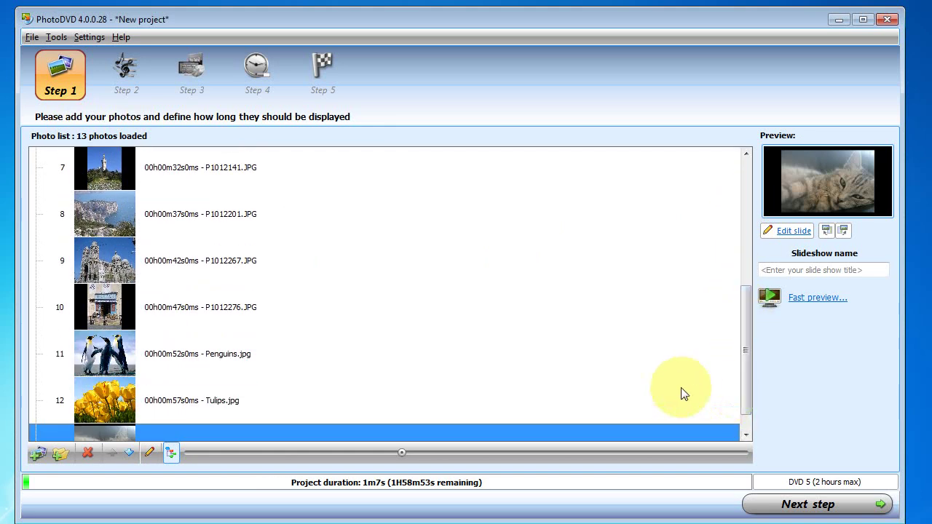
pyautogui.scroll(-1, 539, 386)
pyautogui.scroll(5, 233, 338)
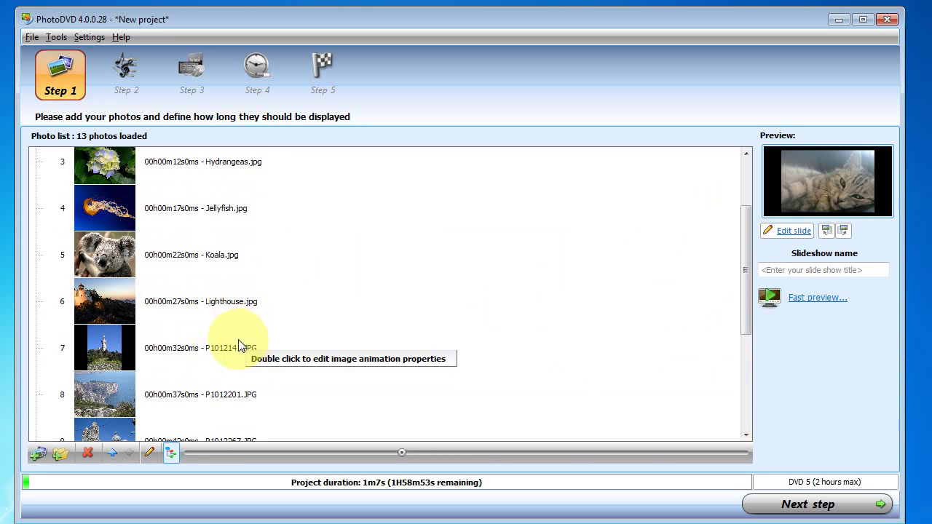
pyautogui.scroll(2, 248, 277)
pyautogui.click(121, 168)
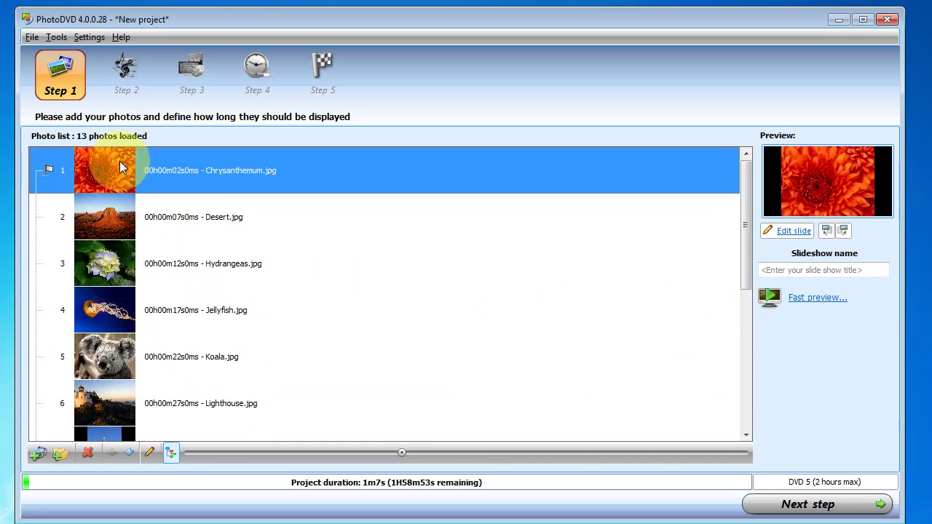
pyautogui.doubleClick(120, 161)
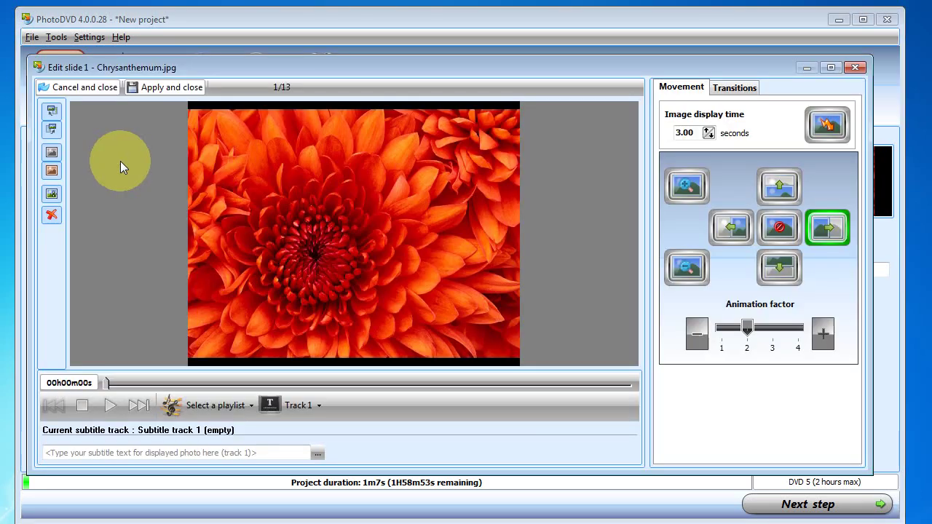
# - Give the Chrysanthemum slide the subtitle 'Hello' and play a preview from the Transitions tab
pyautogui.click(176, 453)
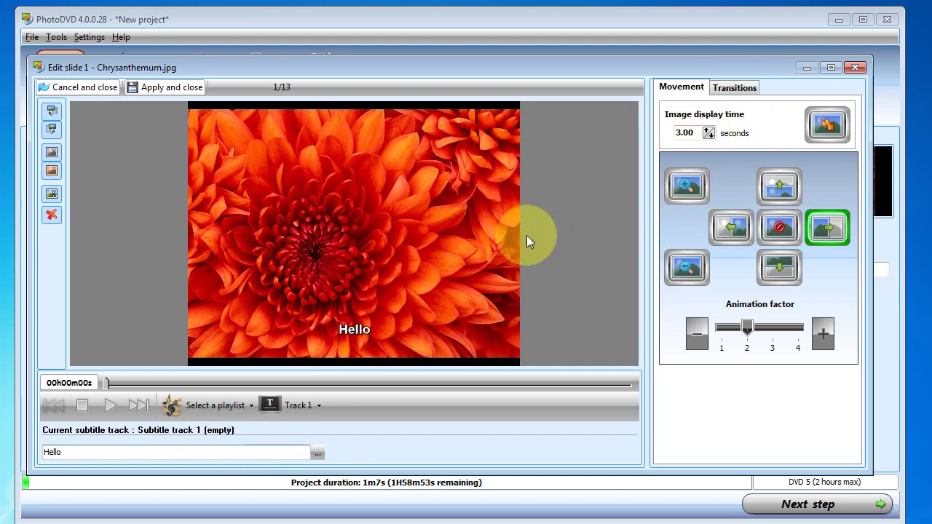
pyautogui.click(753, 88)
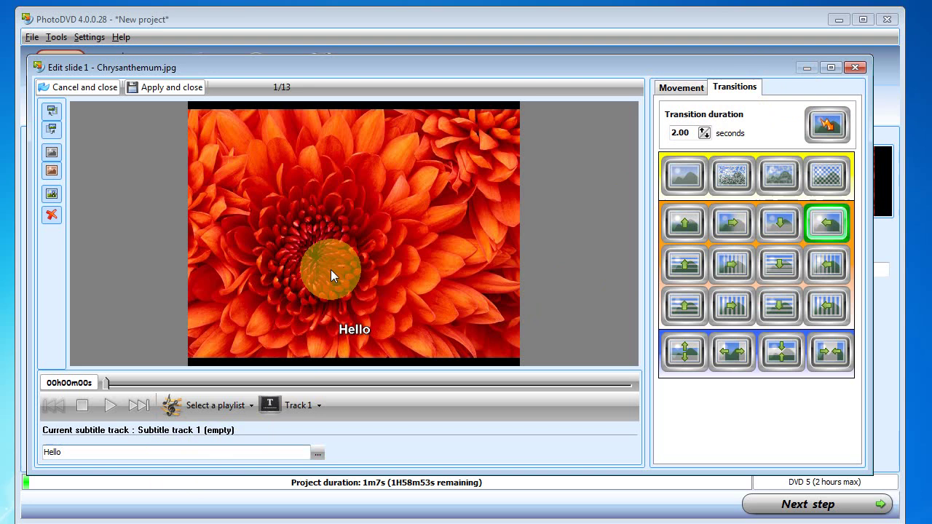
pyautogui.click(113, 412)
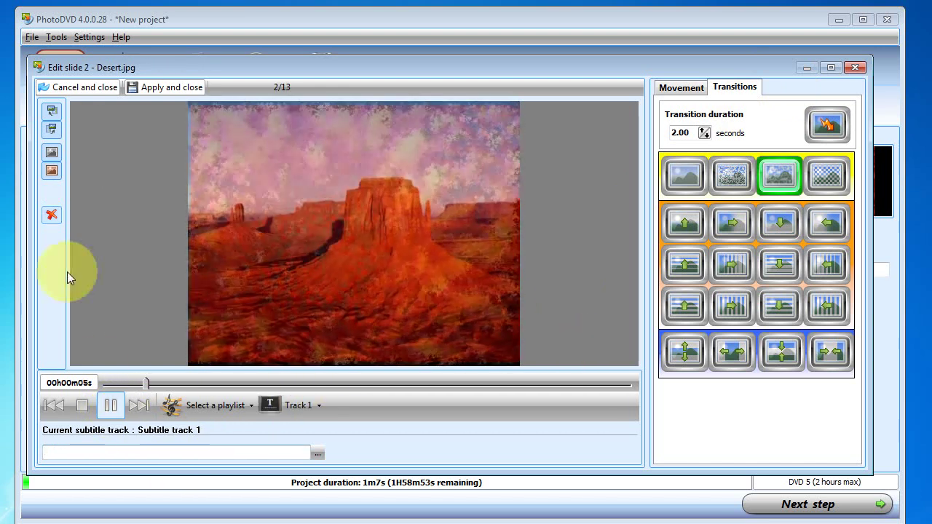
# - Stop the preview, make Desert.jpg sepia-toned and rotated 90 degrees, and apply the edits
pyautogui.click(83, 406)
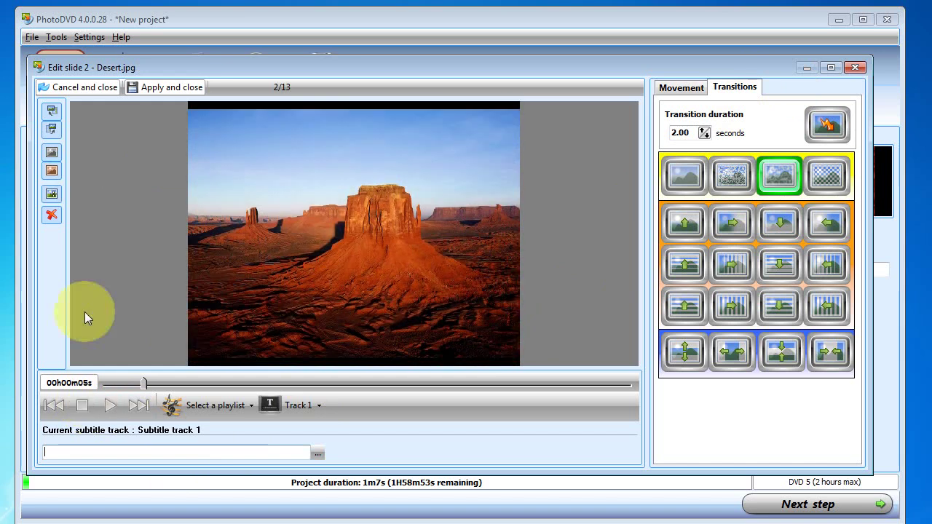
pyautogui.click(51, 153)
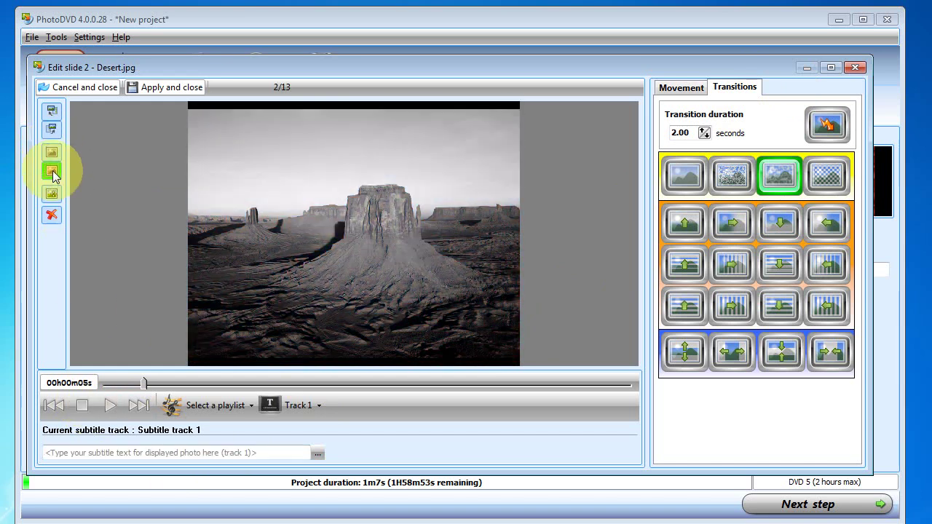
pyautogui.click(54, 169)
pyautogui.click(52, 131)
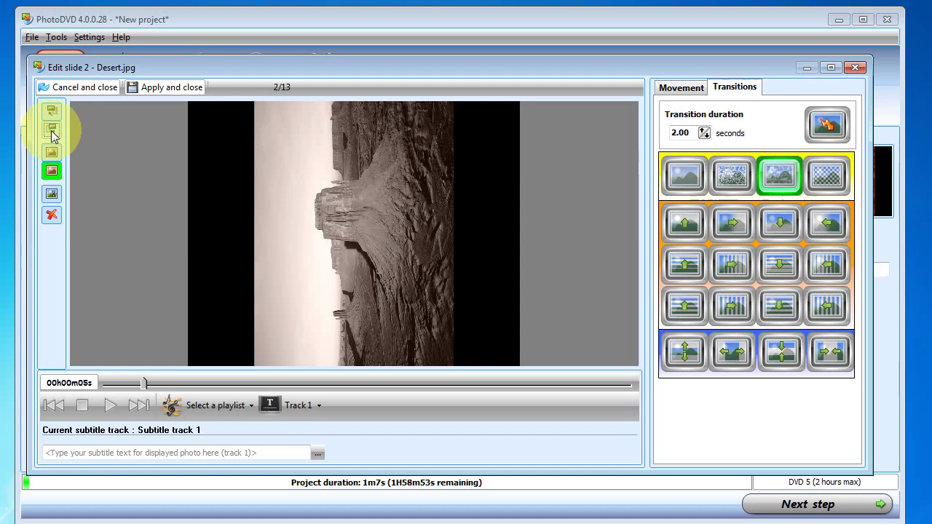
pyautogui.click(143, 87)
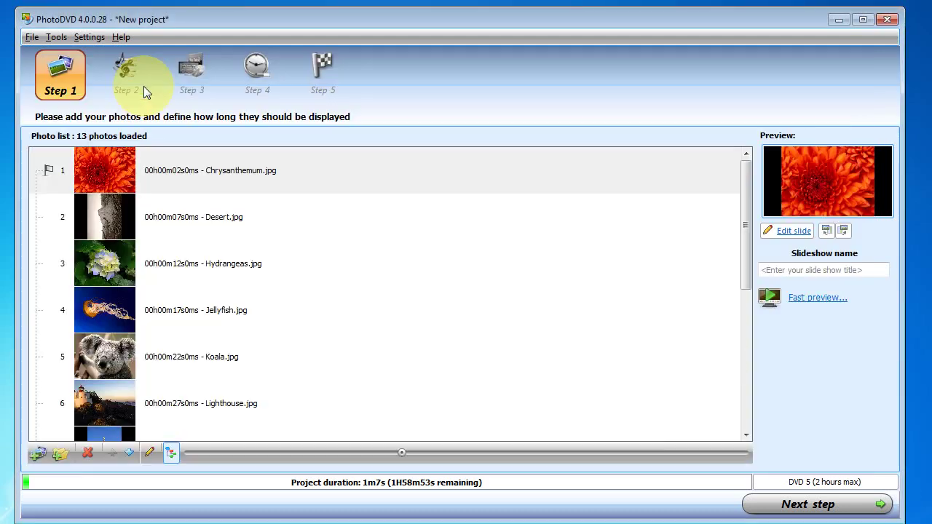
# - Add Spring Day special.mp3 to Audio playlist 1 and check it with a fast preview
pyautogui.click(810, 509)
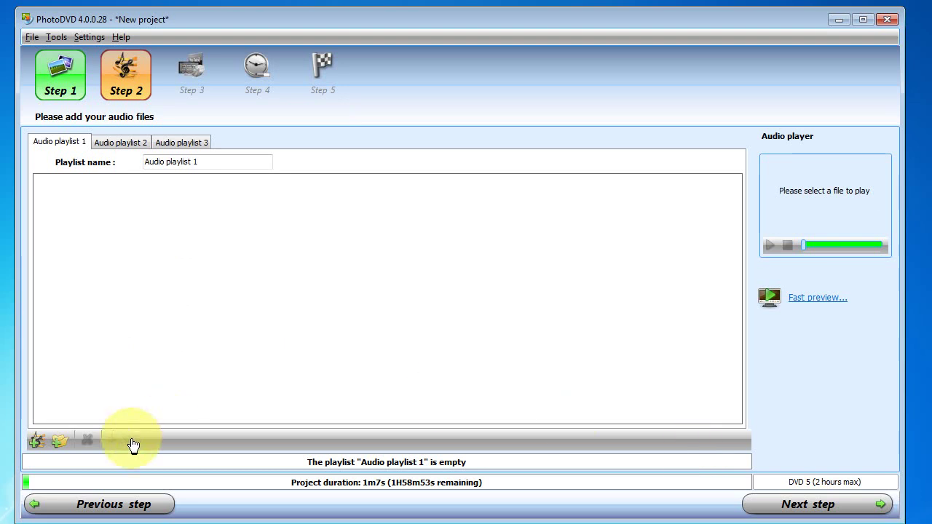
pyautogui.click(37, 440)
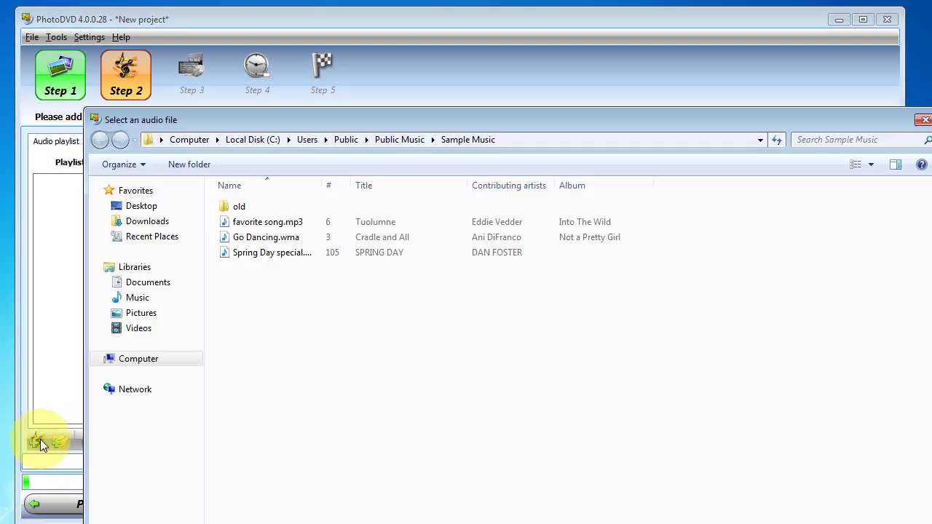
pyautogui.doubleClick(274, 252)
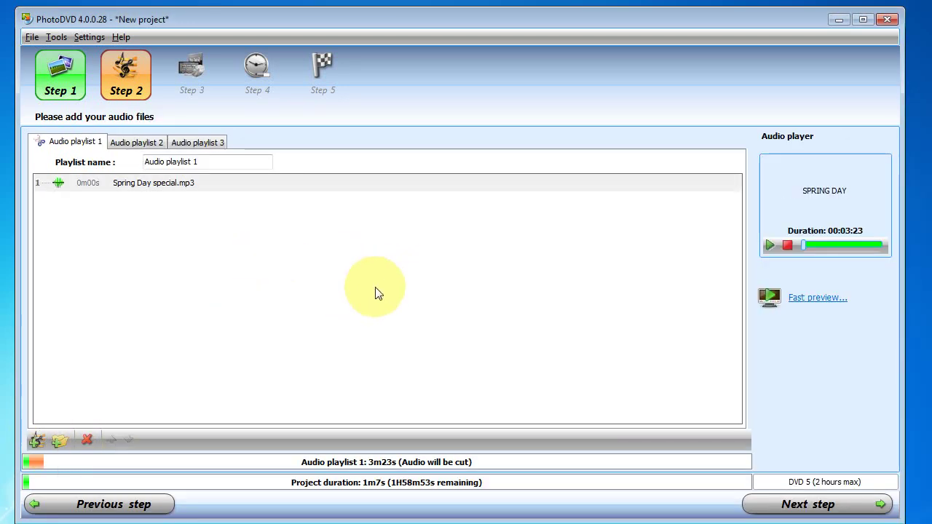
pyautogui.click(812, 304)
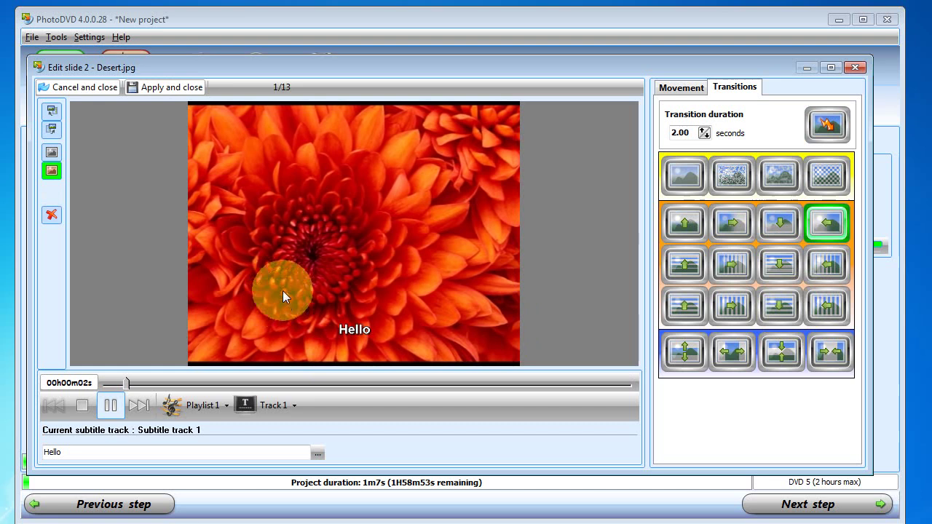
pyautogui.click(186, 87)
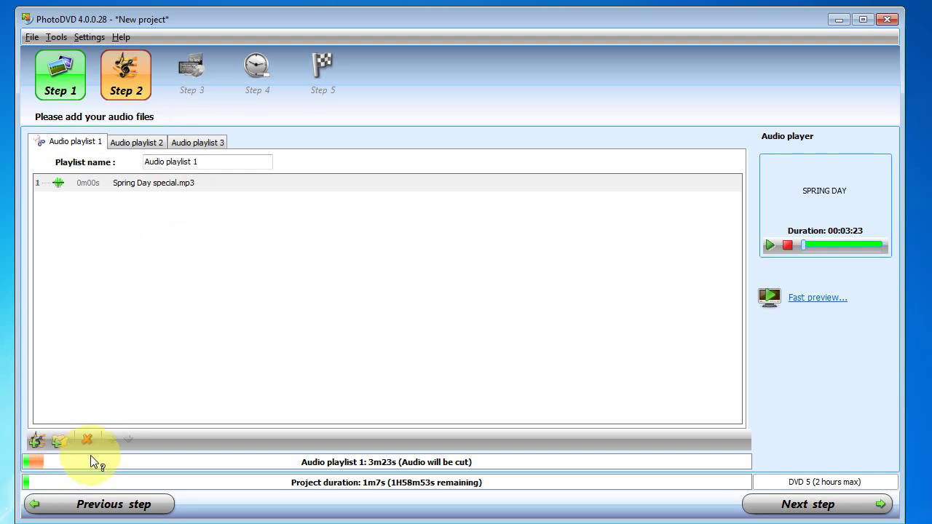
pyautogui.moveTo(55, 461)
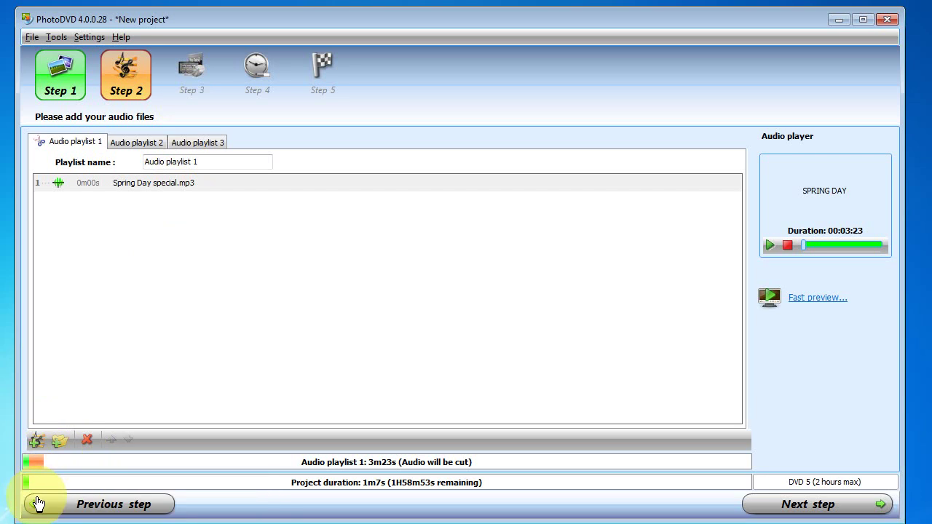
# - Return to the photo list and set Chrysanthemum's image display time to 3.50 seconds
pyautogui.click(76, 506)
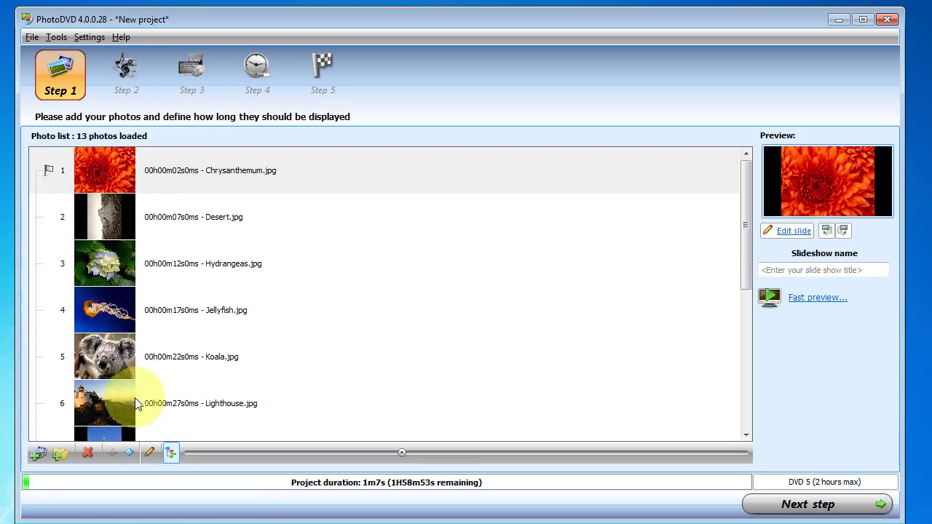
pyautogui.click(809, 505)
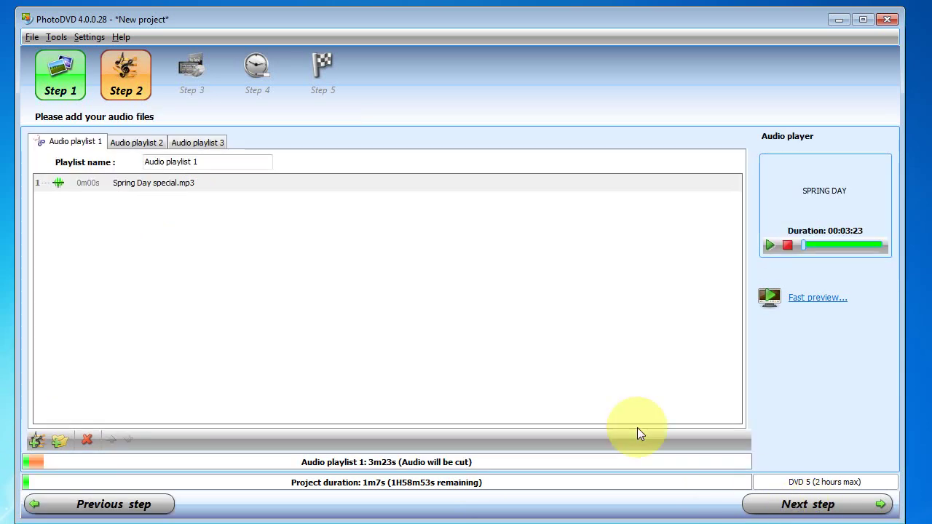
pyautogui.click(60, 515)
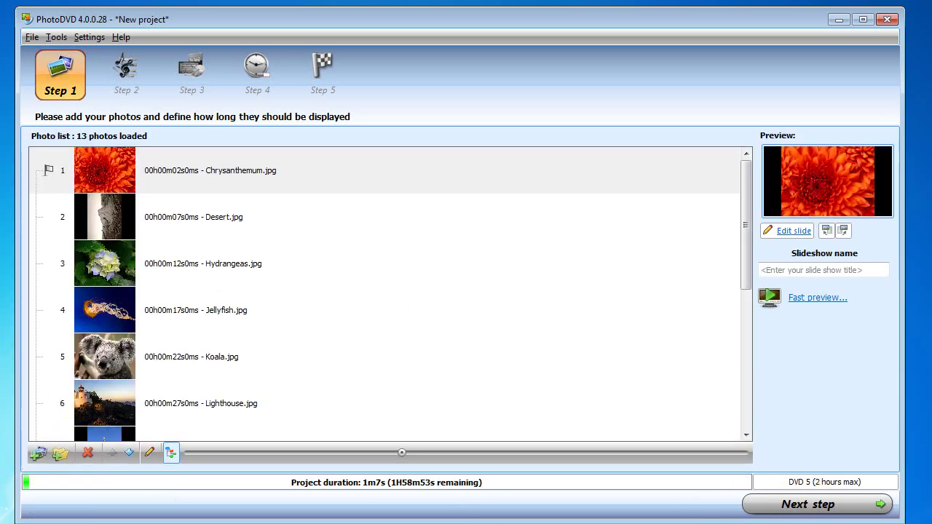
pyautogui.doubleClick(112, 181)
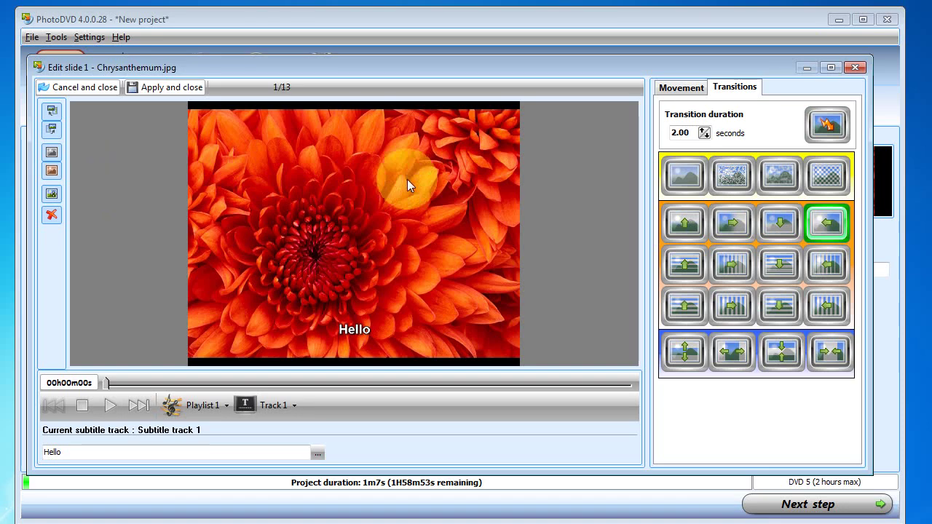
pyautogui.click(688, 87)
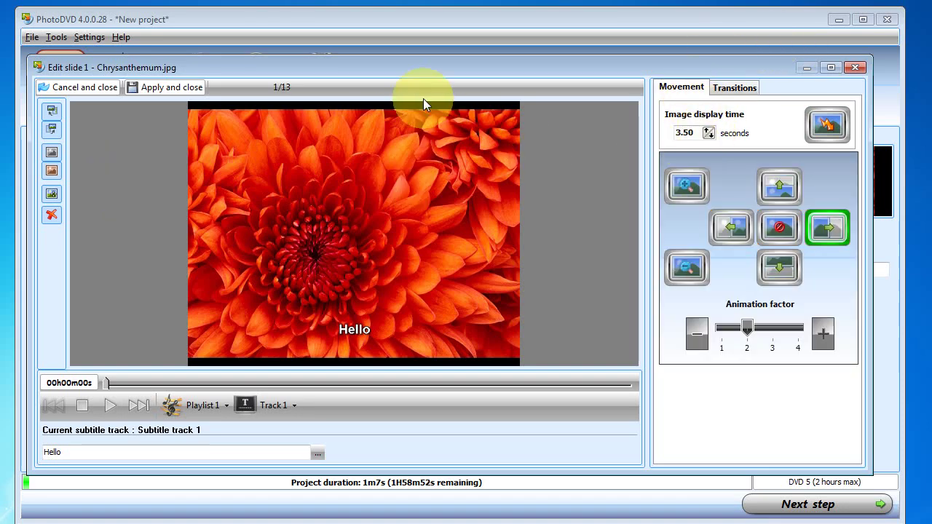
pyautogui.click(171, 86)
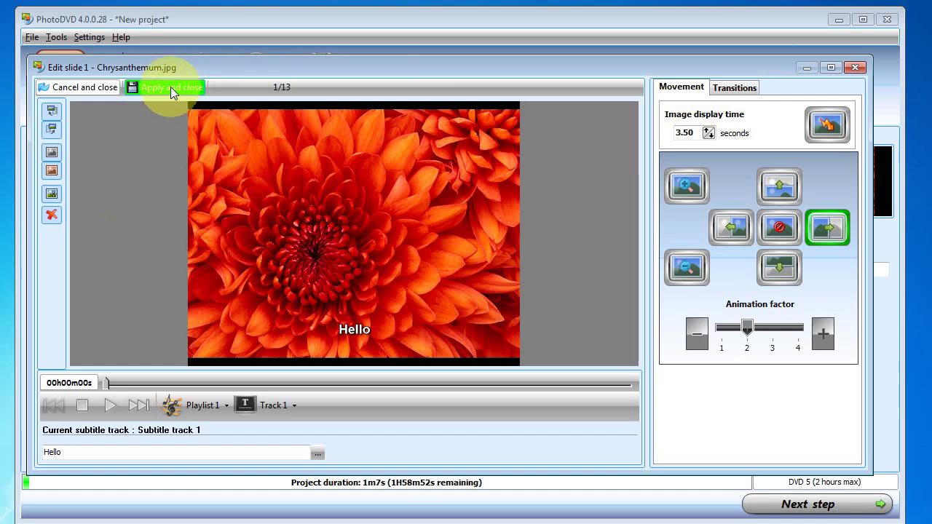
# - Look over the imaging settings, then reopen and reapply the Chrysanthemum slide edits
pyautogui.click(87, 37)
pyautogui.click(109, 67)
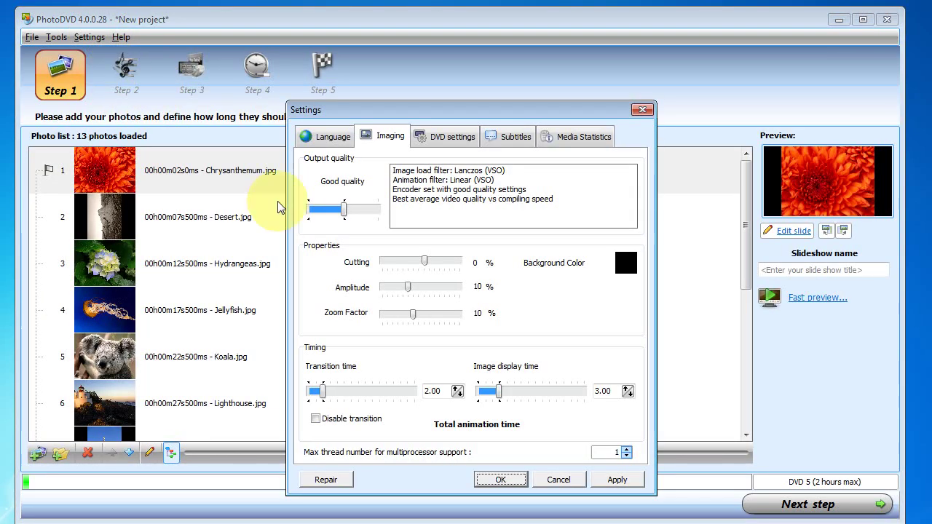
pyautogui.click(643, 111)
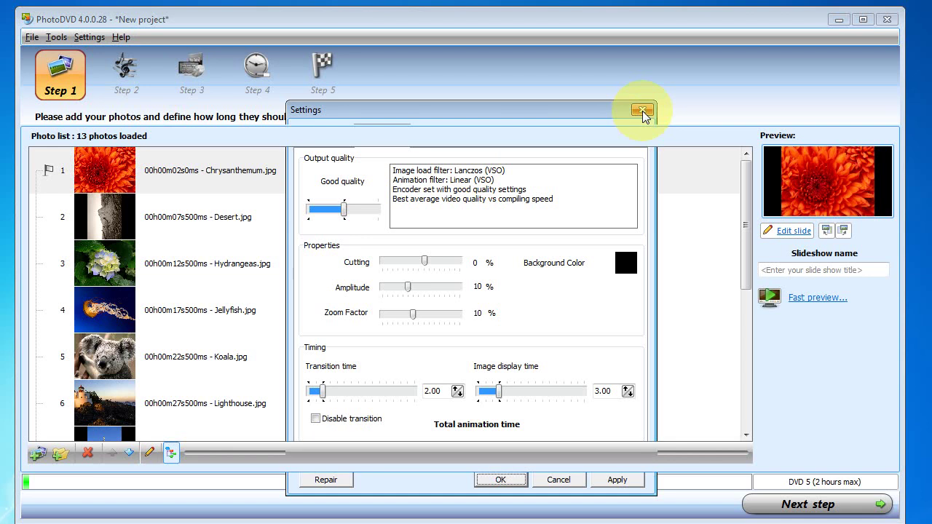
pyautogui.click(239, 177)
pyautogui.doubleClick(240, 174)
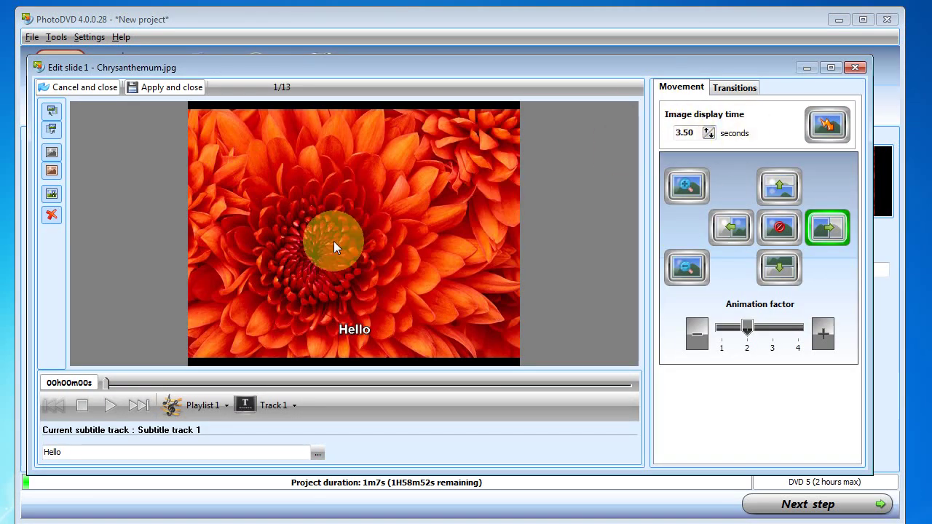
pyautogui.click(196, 84)
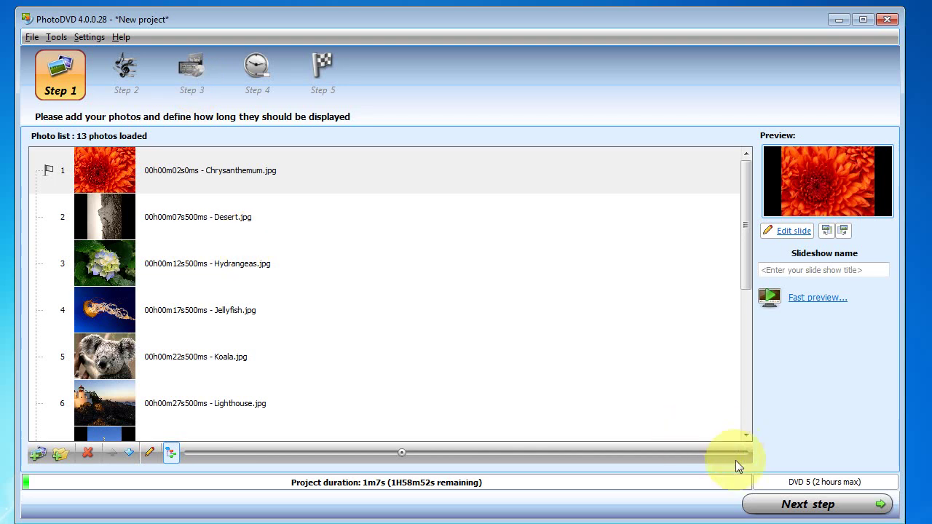
# - Advance to the output stage, keep DVD Video format, and leave burning after compilation off
pyautogui.click(784, 510)
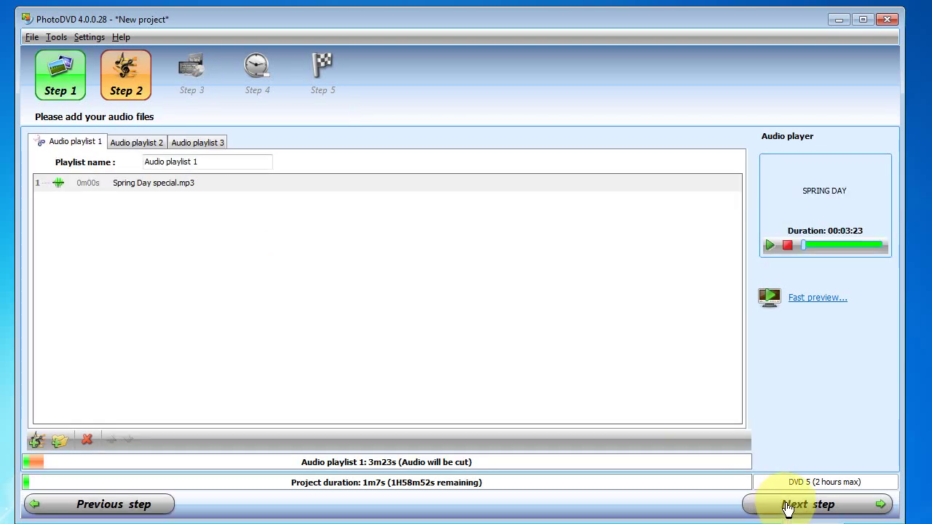
pyautogui.click(790, 510)
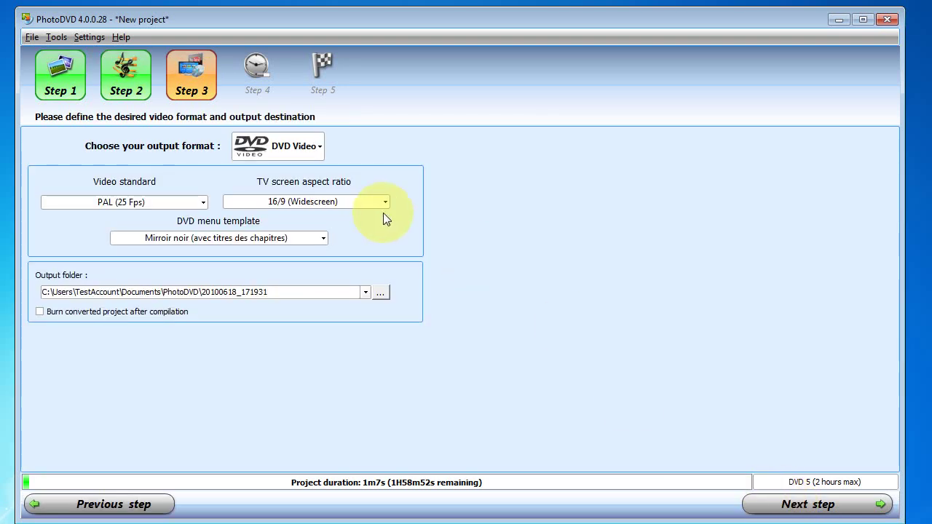
pyautogui.click(383, 202)
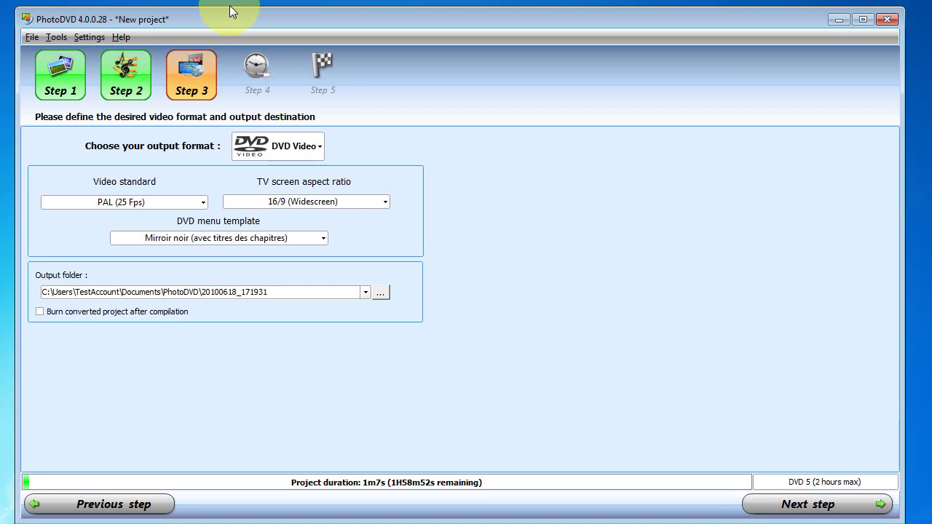
pyautogui.click(318, 144)
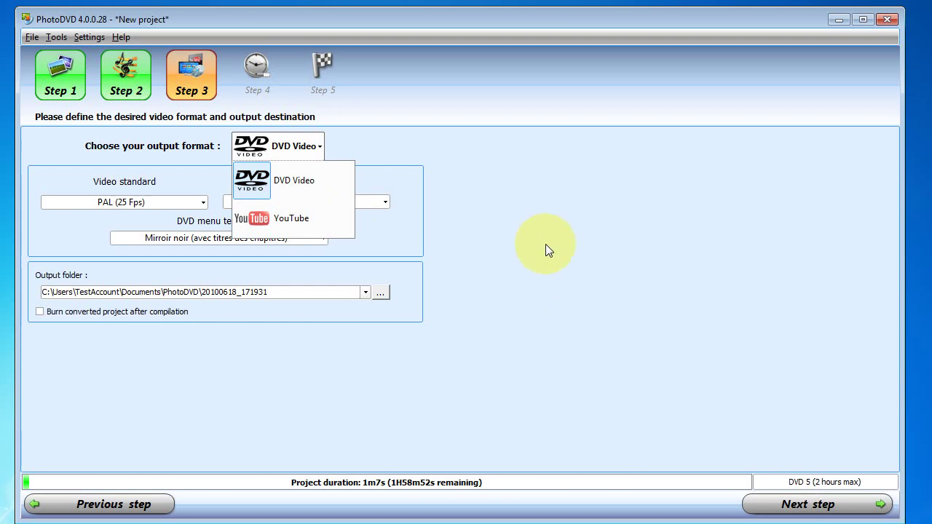
pyautogui.click(544, 245)
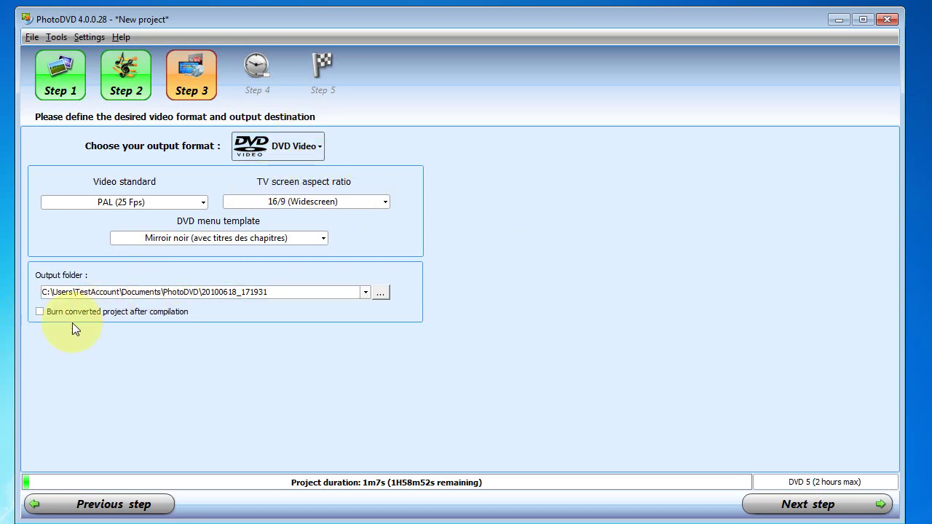
pyautogui.click(38, 312)
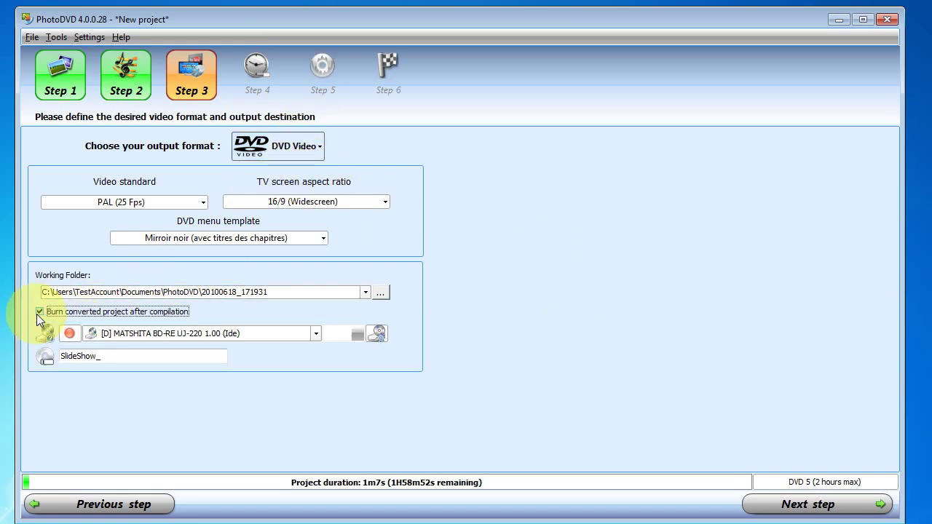
pyautogui.click(36, 314)
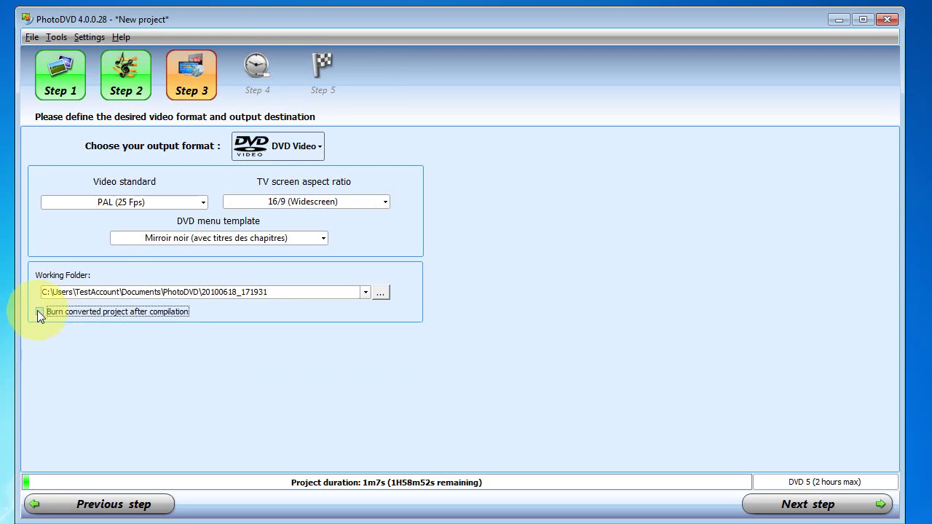